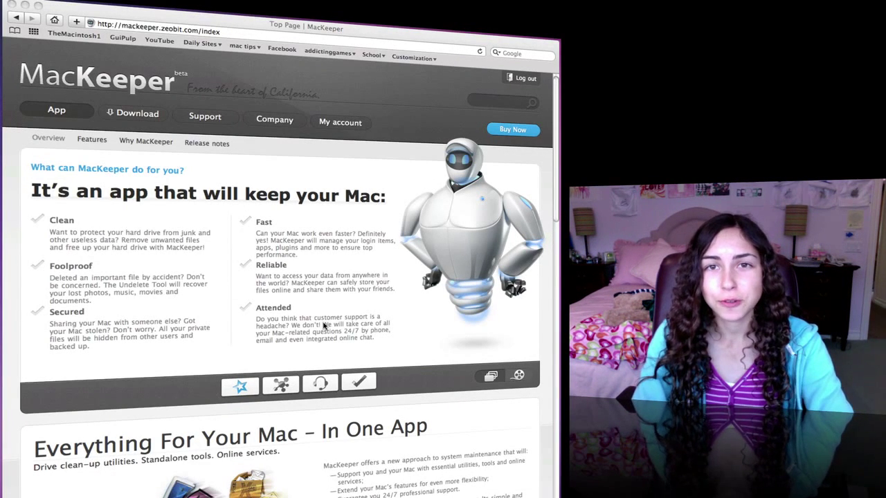
Read through the MacKeeper overview page's features and online services, and go to the Download page.
click(359, 33)
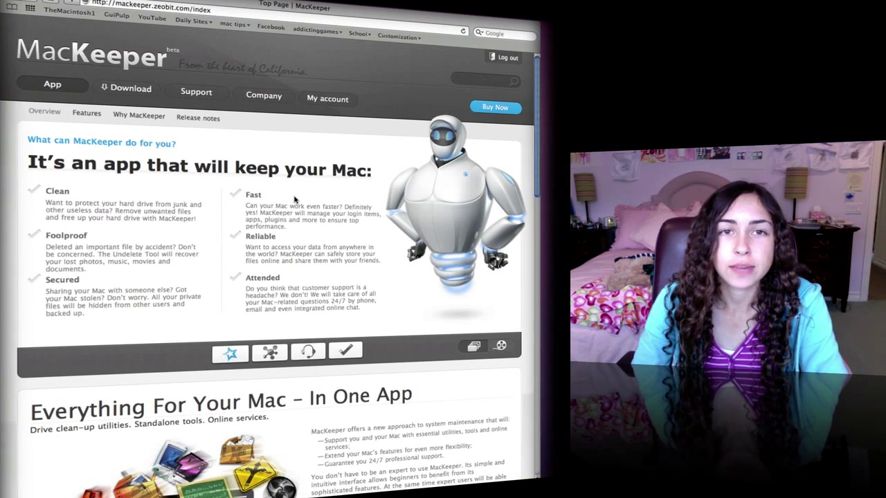
scroll(294, 200, down, 10)
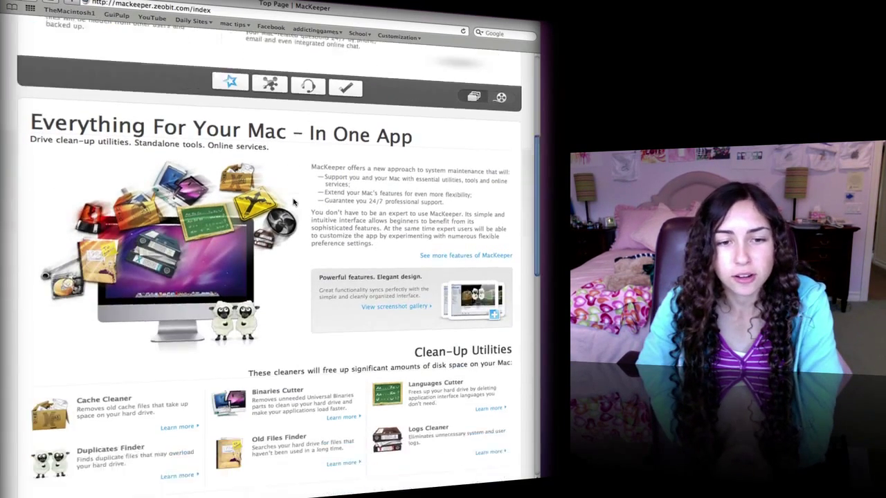
scroll(295, 201, down, 10)
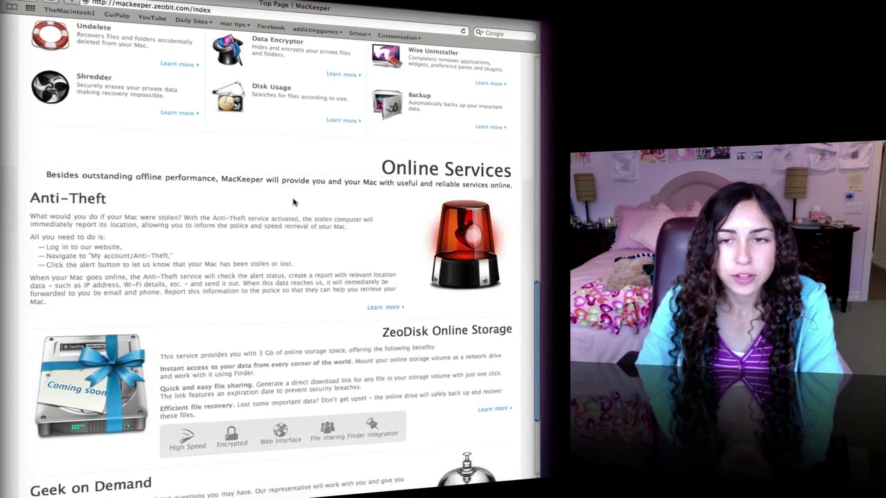
scroll(294, 201, down, 3)
scroll(294, 201, up, 20)
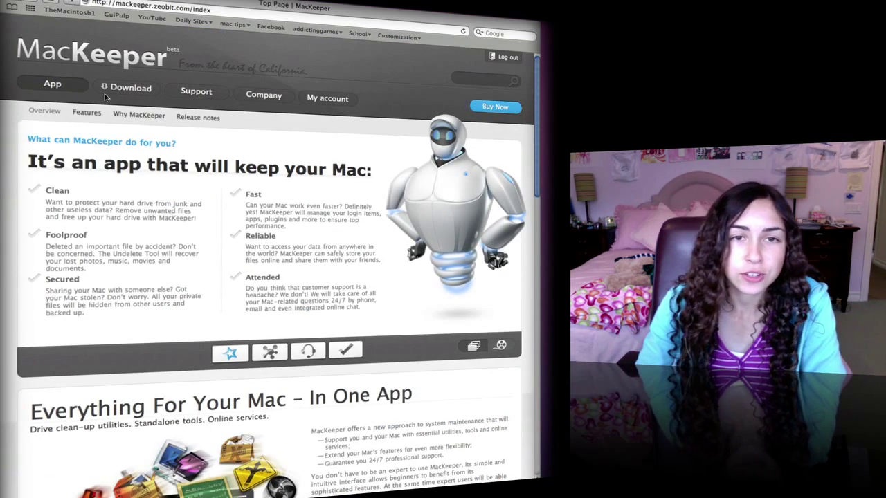
click(139, 90)
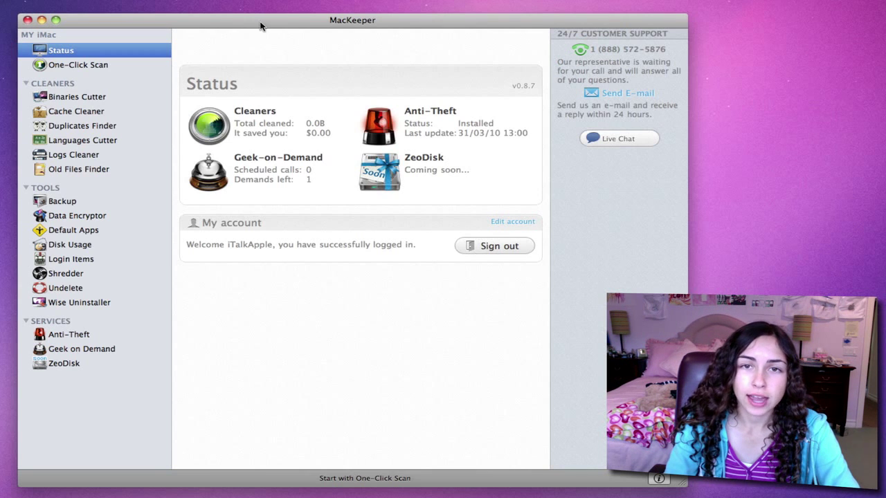
Run a One-Click Scan and browse its Binaries Cutter and System Caches results while it scans.
click(88, 65)
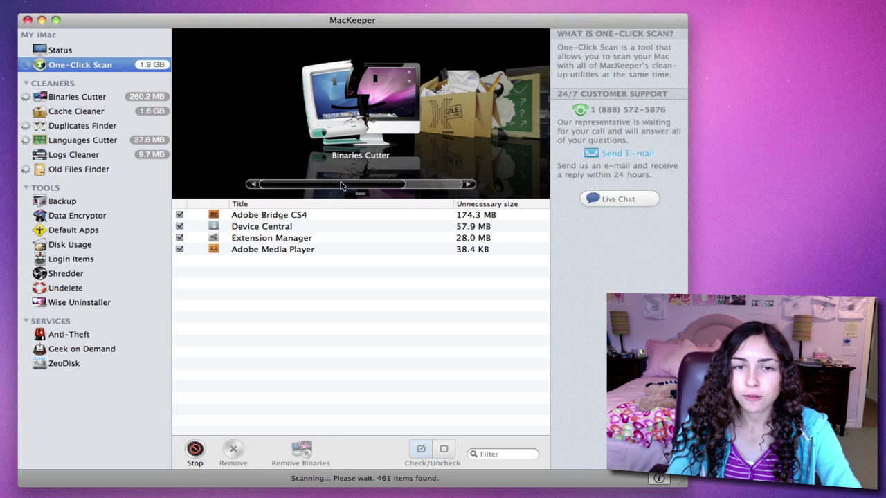
click(468, 184)
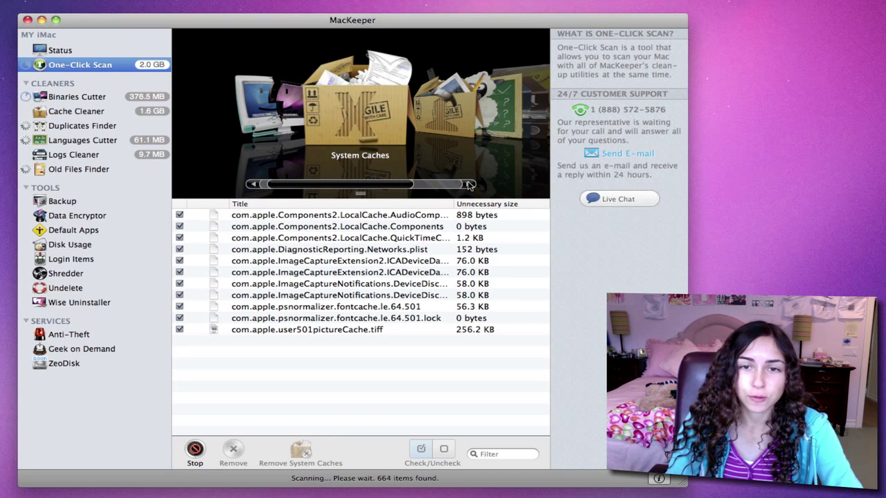
drag(379, 188, 341, 193)
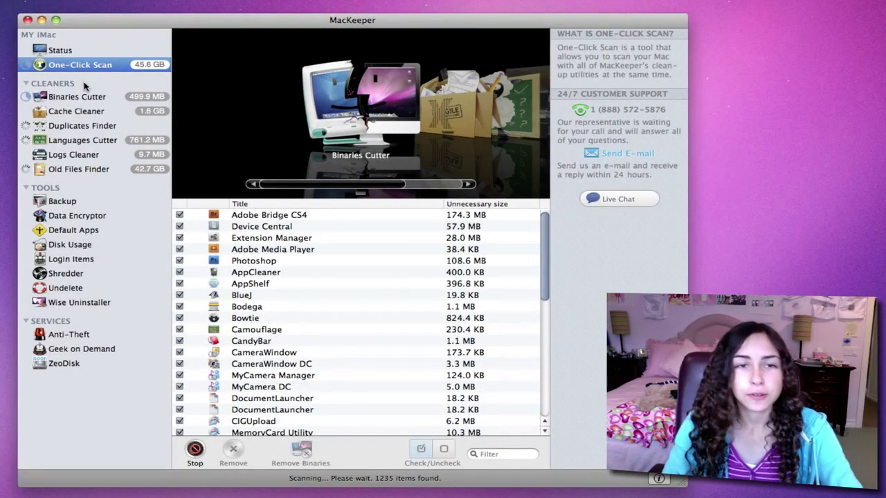
Review the applications listed in Binaries Cutter and their unnecessary sizes.
click(94, 98)
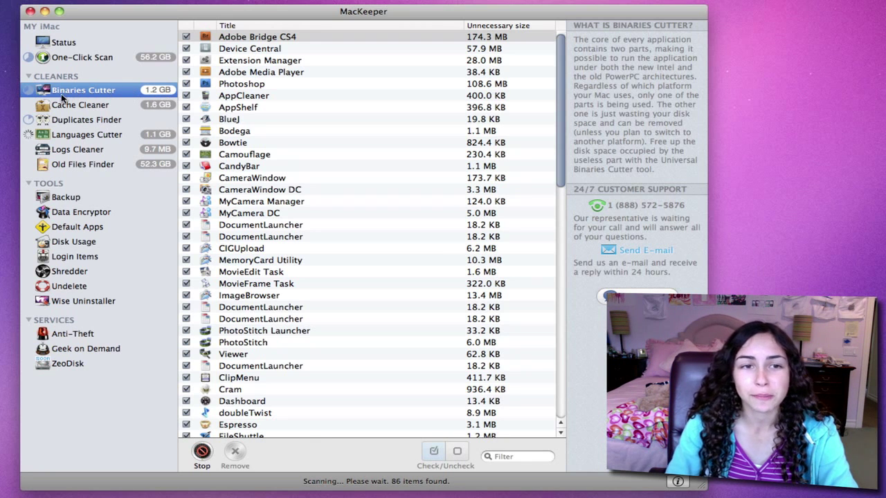
scroll(406, 158, down, 10)
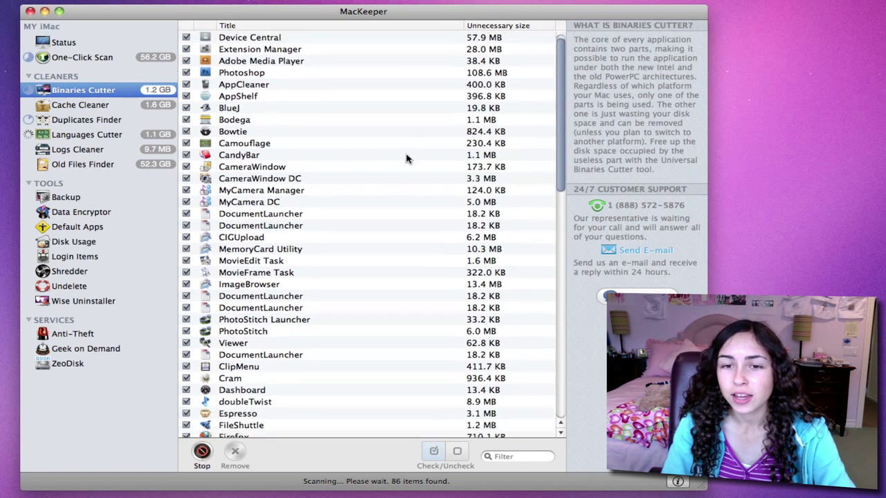
scroll(360, 188, down, 9)
scroll(360, 187, up, 13)
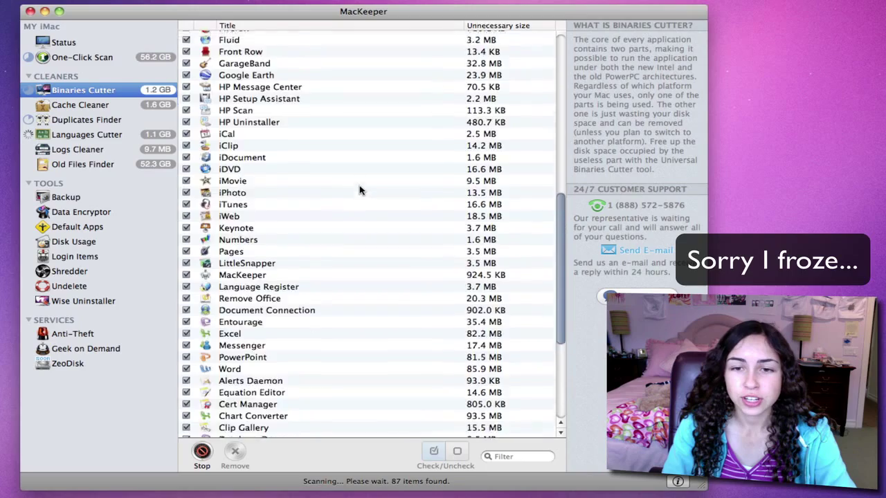
Review the system and user caches in Cache Cleaner, and check the Duplicates Finder results.
scroll(491, 176, down, 15)
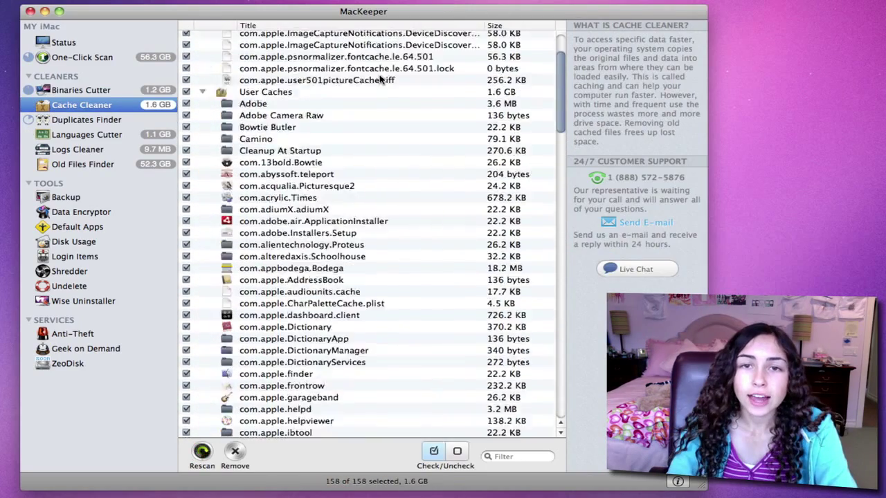
scroll(379, 79, up, 3)
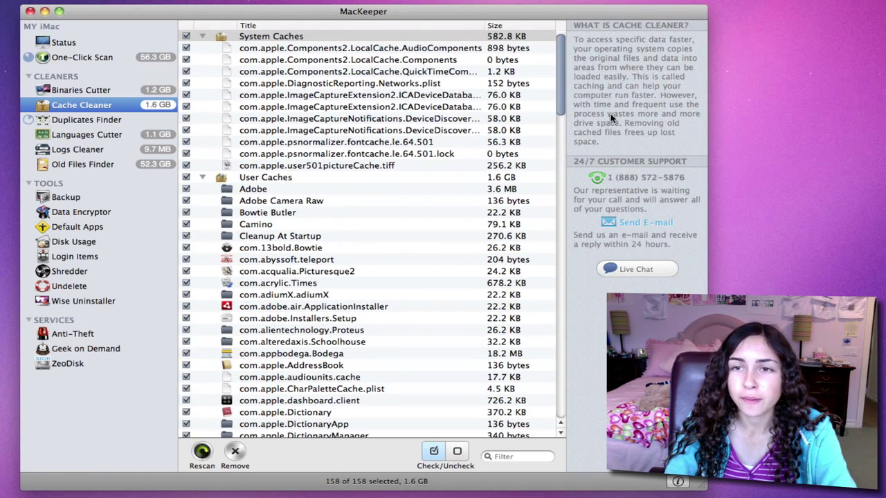
click(78, 122)
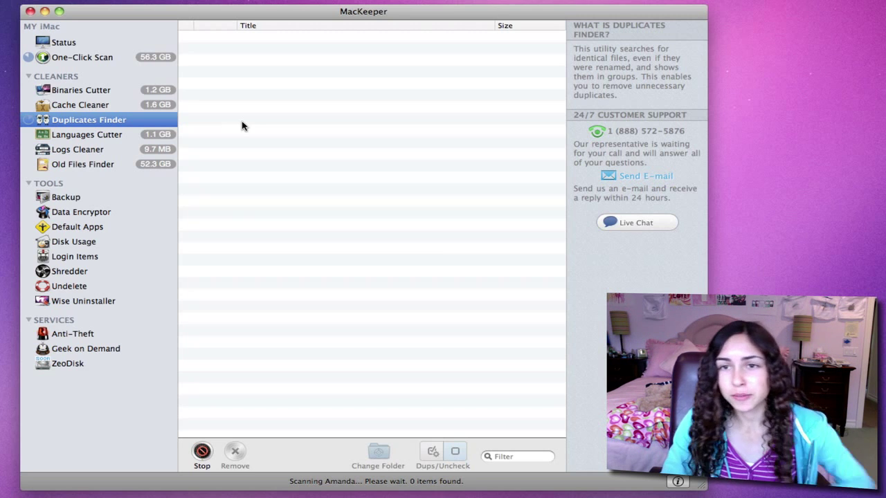
Review the interface languages in Languages Cutter and group the list by application.
click(112, 133)
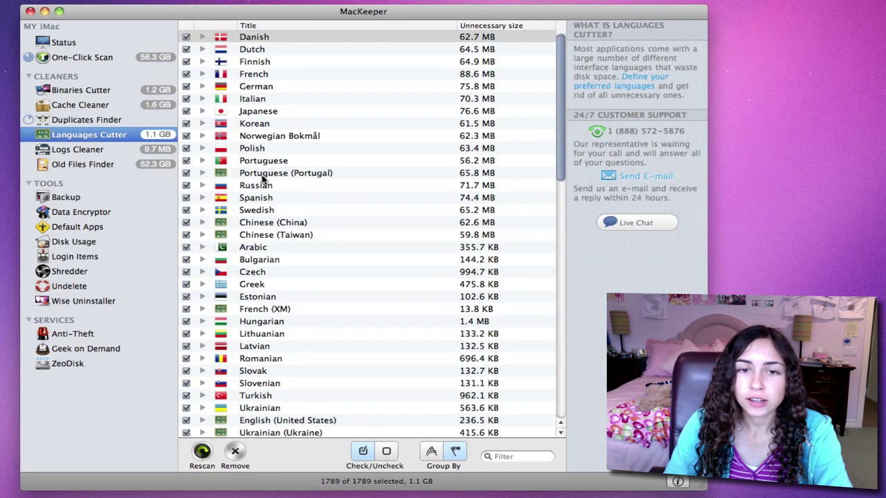
scroll(263, 180, down, 15)
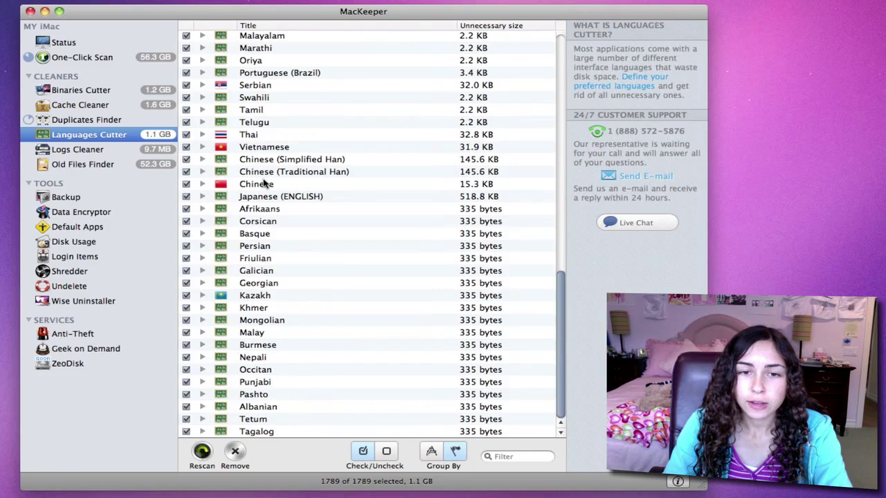
scroll(262, 181, up, 15)
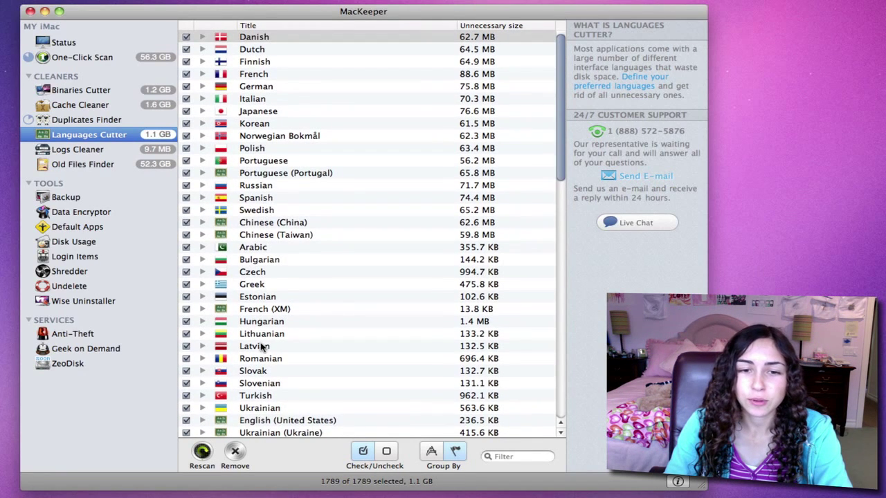
scroll(276, 166, down, 15)
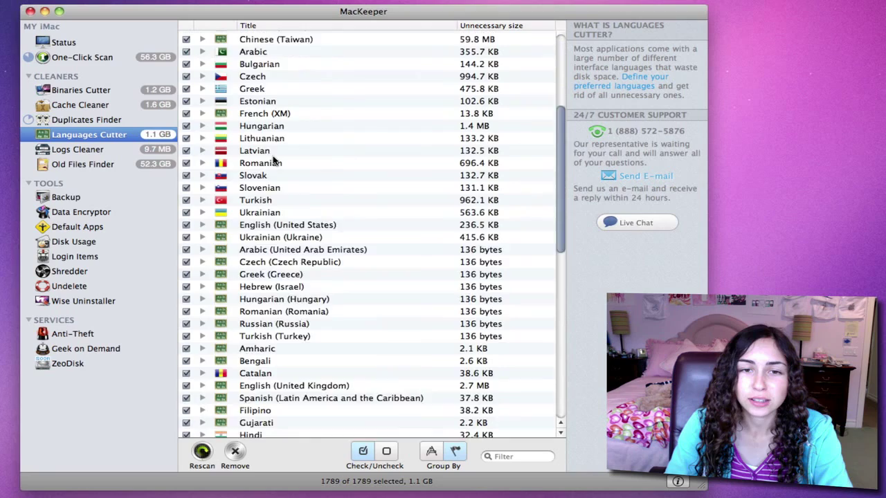
scroll(276, 163, up, 15)
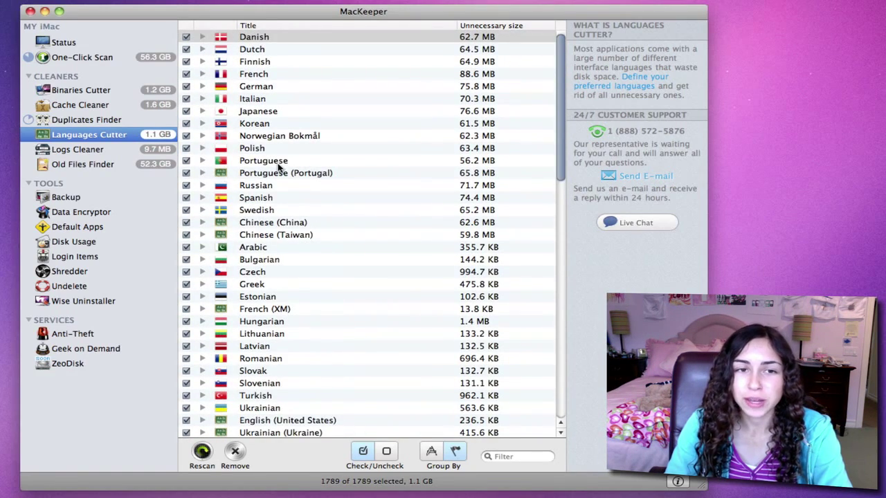
click(431, 451)
click(454, 455)
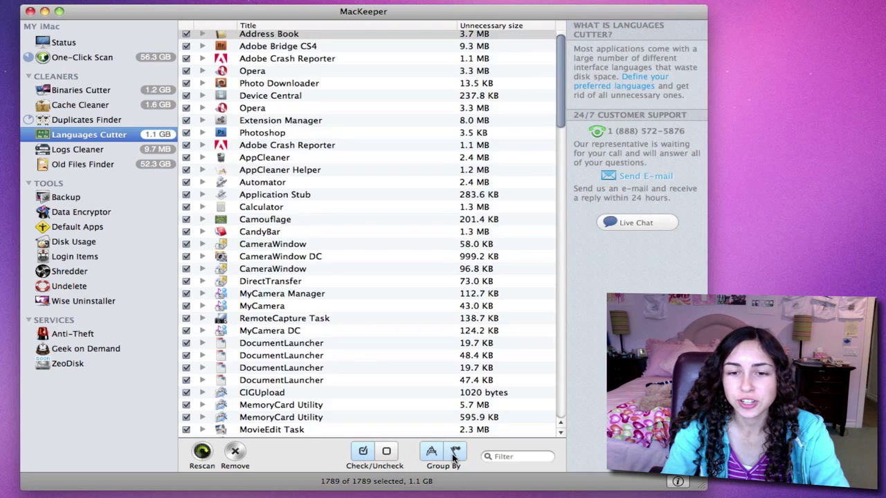
Examine the files in Old Files Finder, including when each was last opened and its size.
click(85, 164)
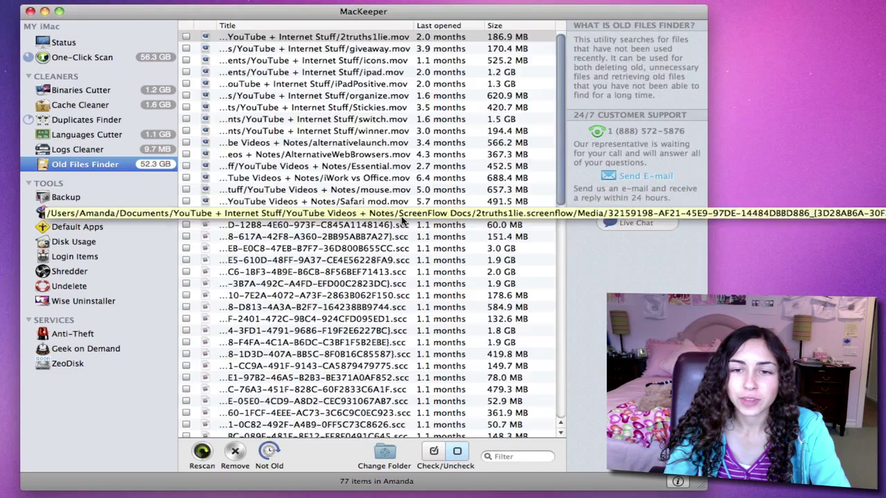
scroll(401, 220, down, 15)
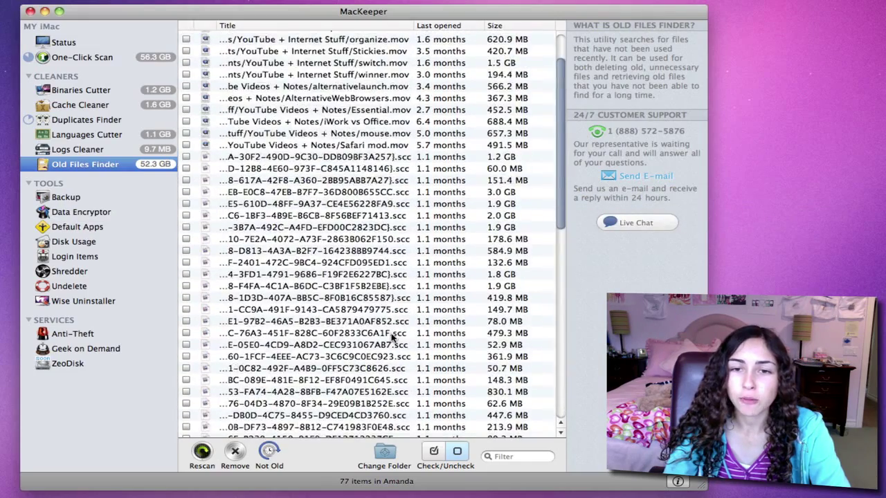
scroll(391, 337, up, 2)
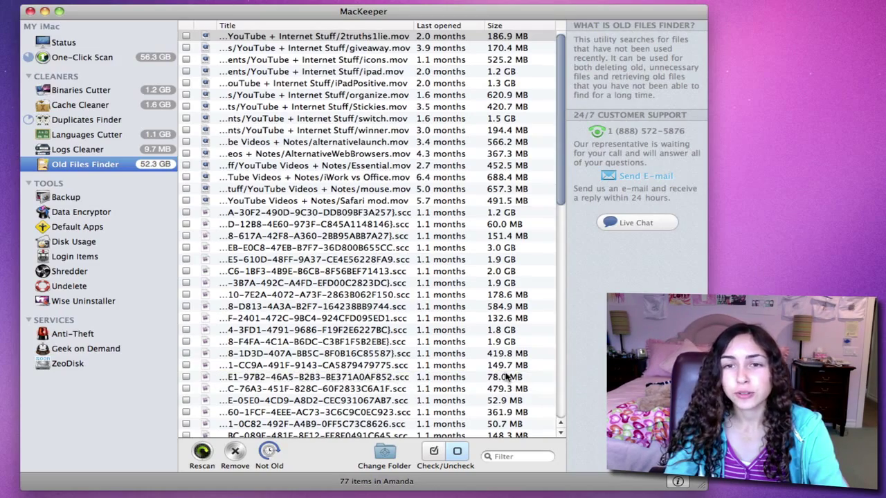
scroll(517, 370, down, 10)
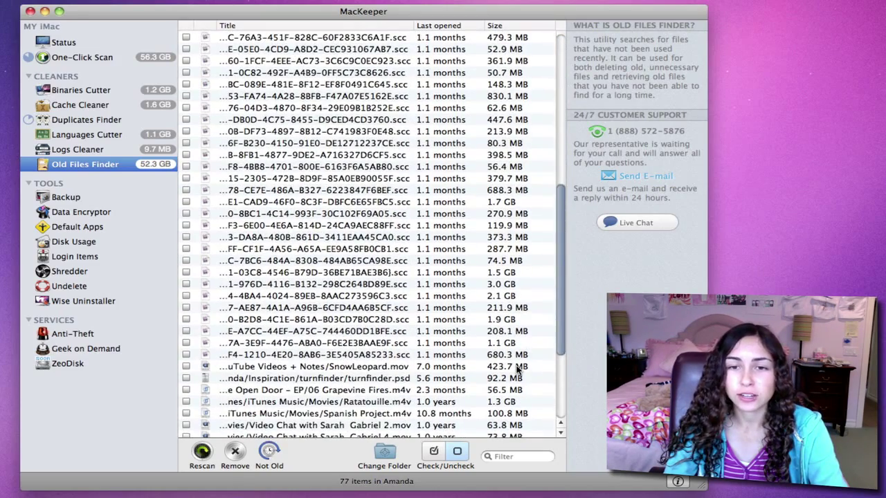
scroll(517, 370, down, 4)
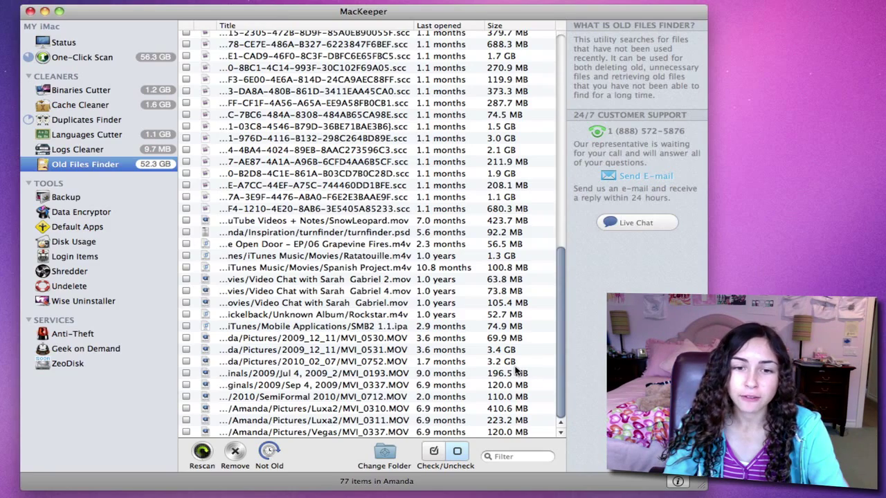
scroll(515, 371, up, 15)
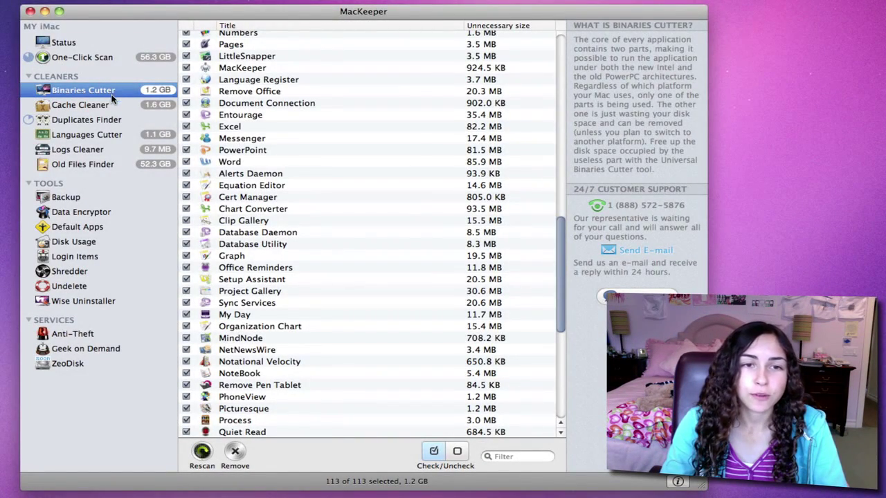
Revisit Languages Cutter and Duplicates Finder, and bring up the description of Binaries Cutter.
click(99, 138)
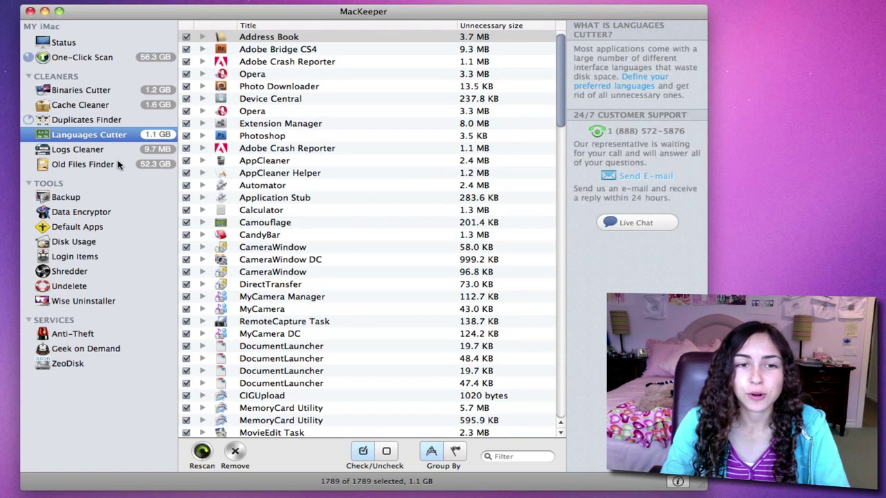
click(68, 94)
key(Down)
key(Down)
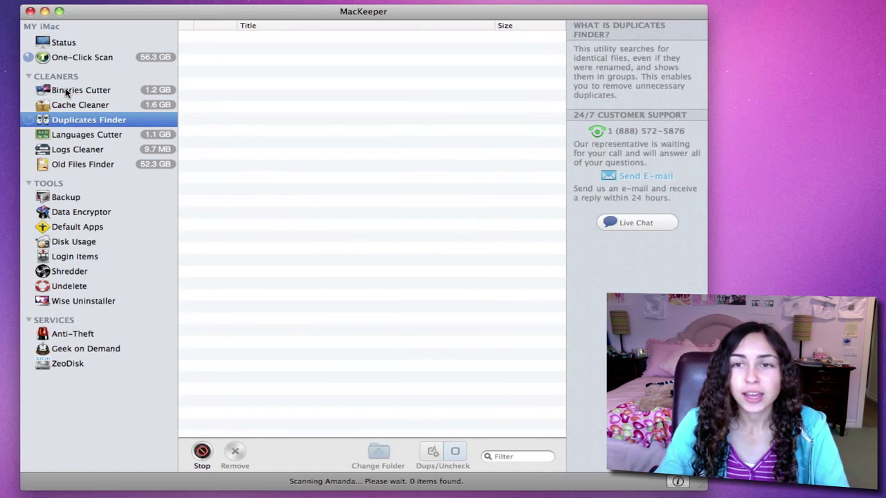
click(67, 94)
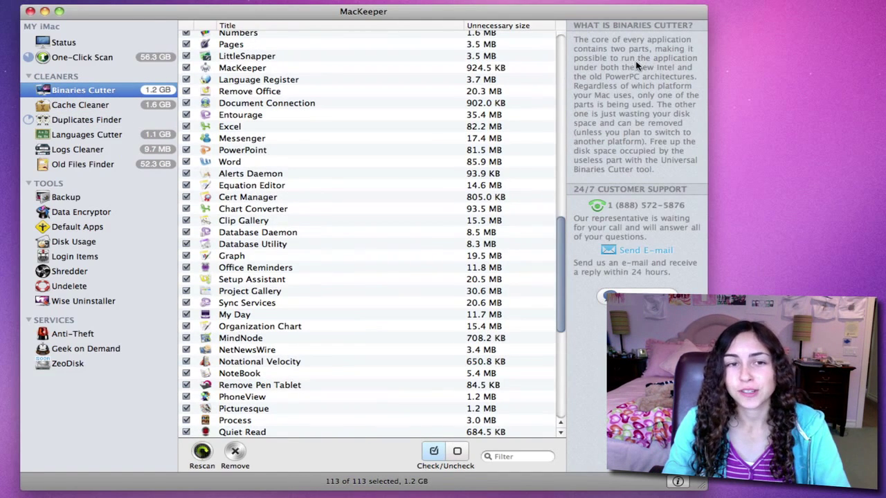
Open the Backup tool, view the options for adding a backup group, and cancel without adding one.
click(59, 198)
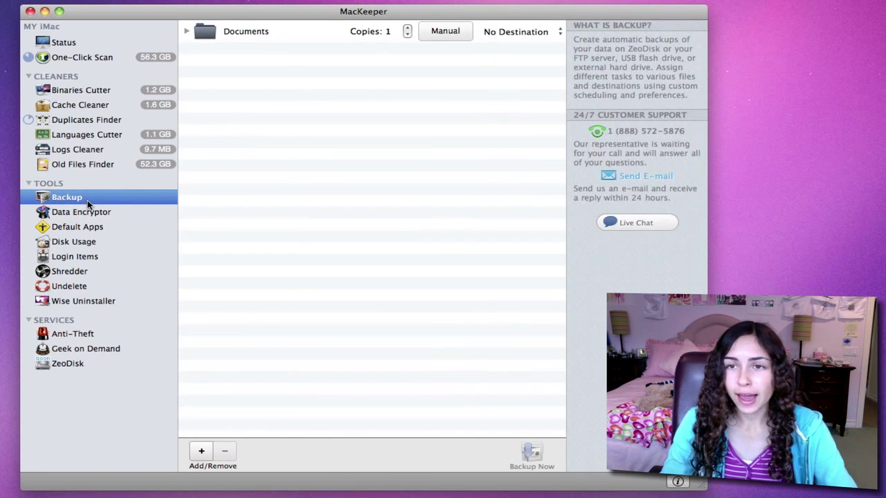
click(202, 451)
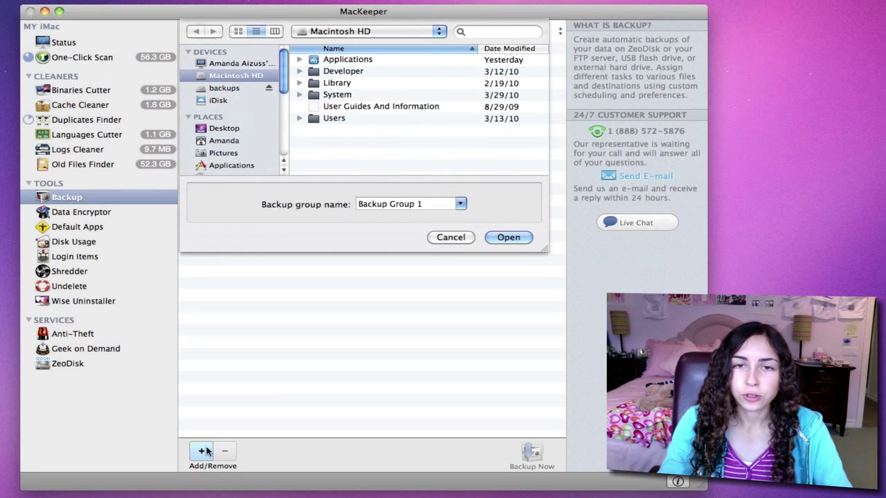
click(451, 238)
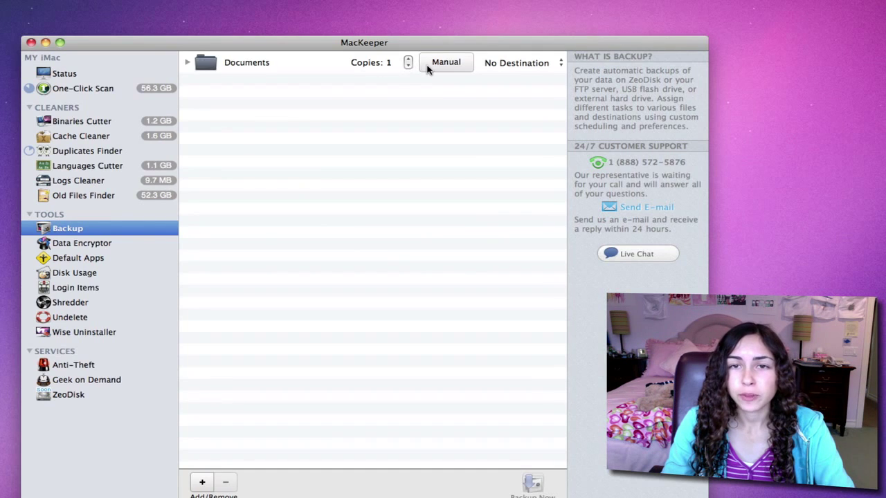
View the available schedule frequencies for the Documents backup and close the options without changing them.
click(433, 67)
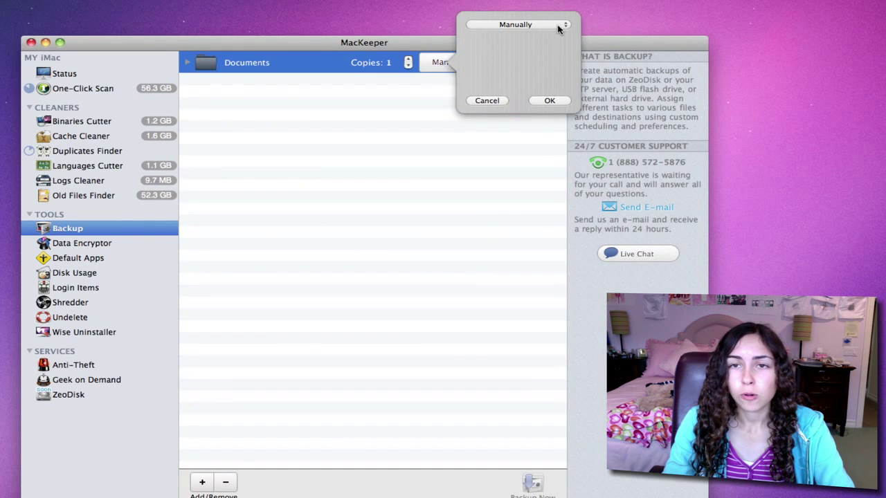
click(559, 26)
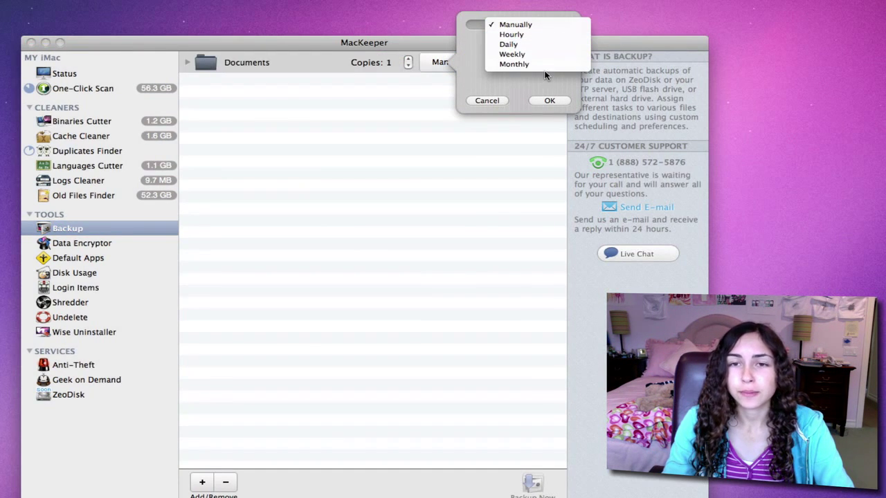
click(501, 104)
click(494, 102)
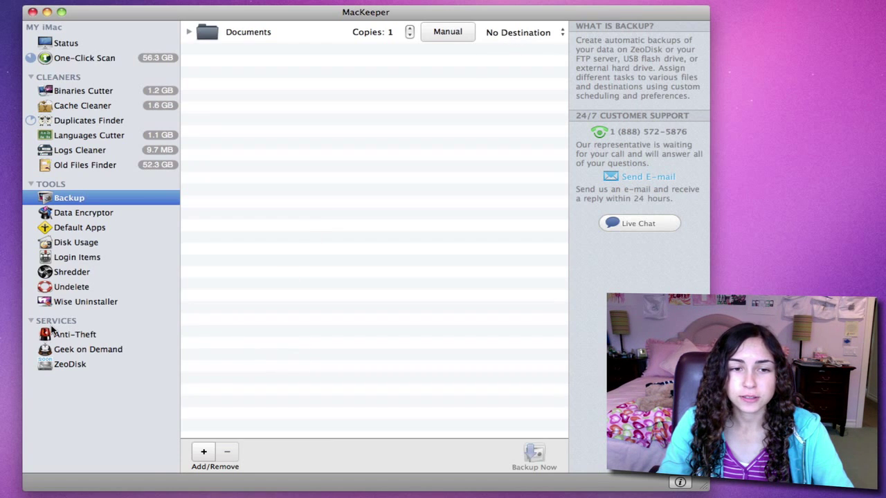
Open Data Encryptor, and look through the file extensions and their assigned applications in Default Apps.
key(Down)
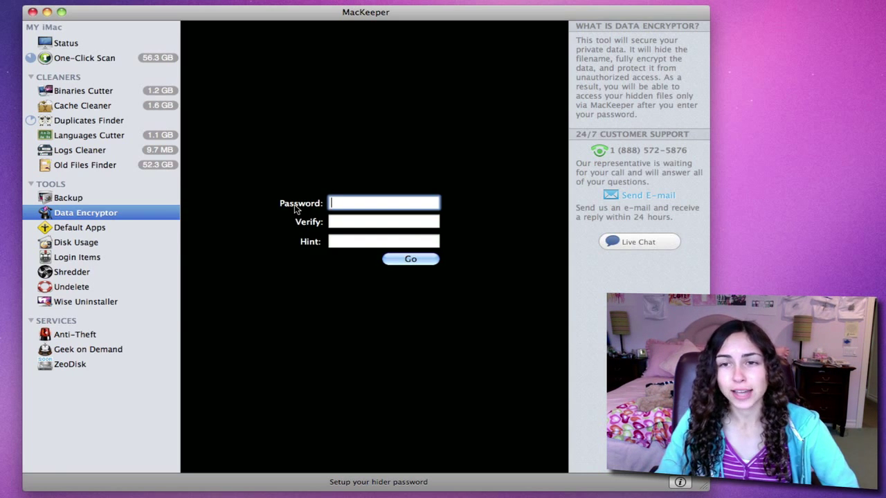
click(68, 231)
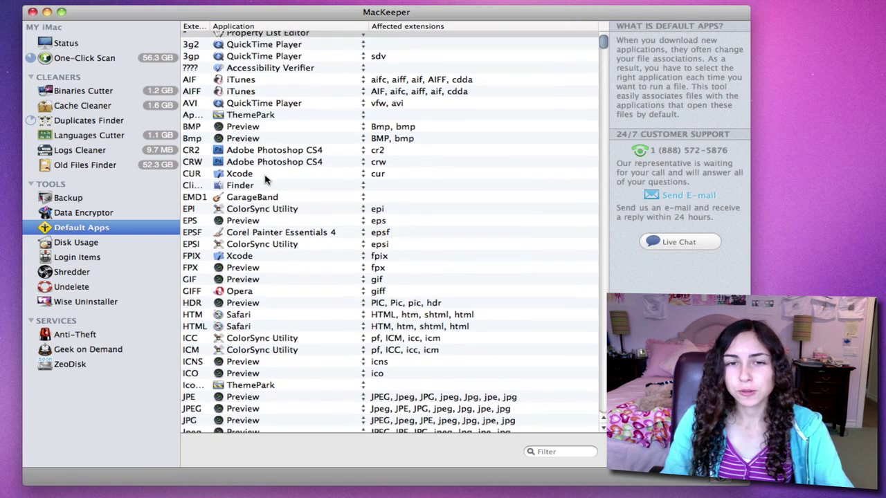
scroll(256, 77, down, 3)
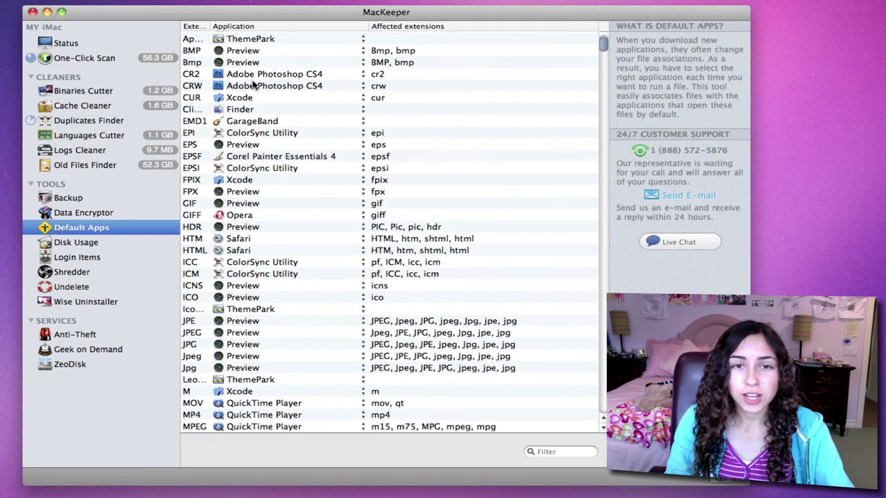
scroll(252, 90, down, 10)
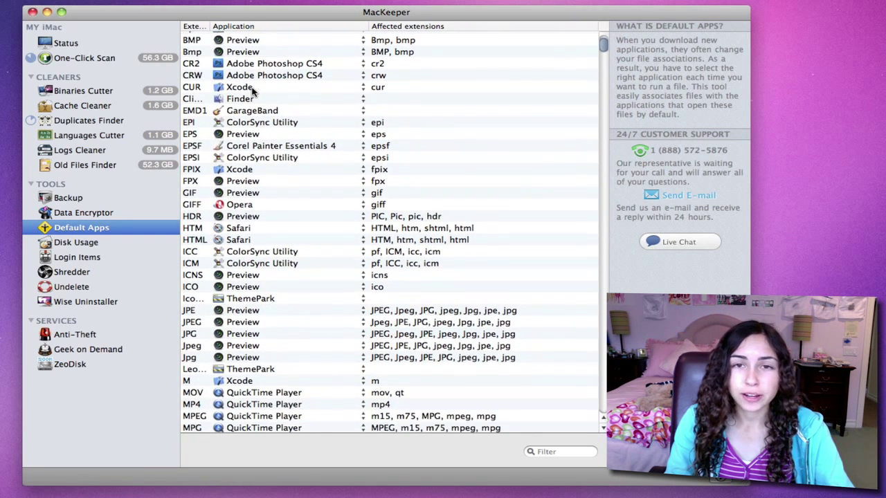
scroll(391, 130, up, 10)
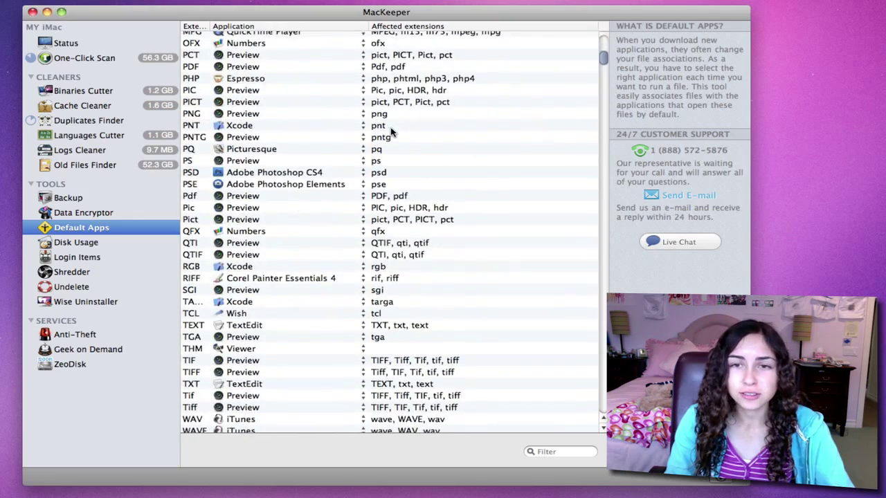
View the Disk Usage, Login Items, Shredder and Undelete tools one after another.
click(76, 242)
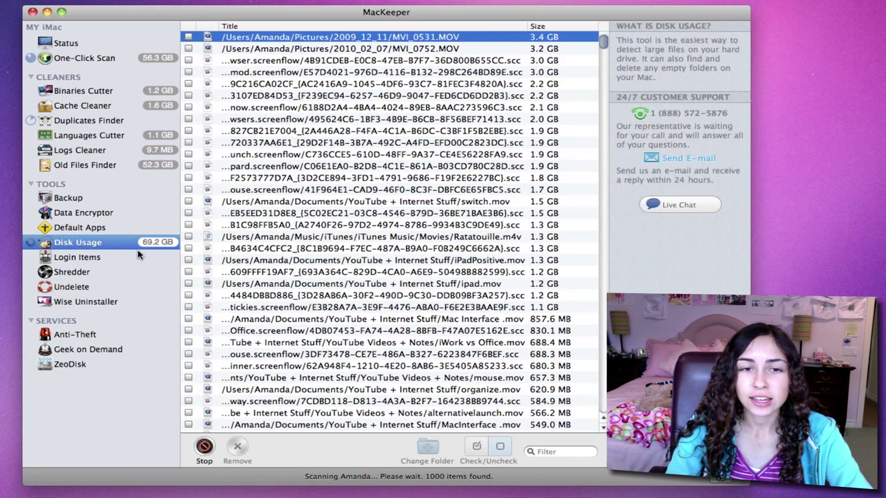
click(71, 257)
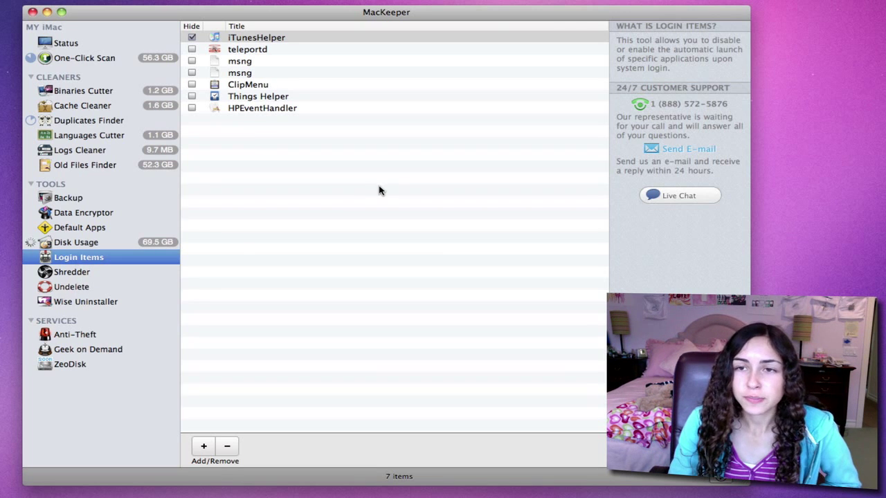
click(81, 274)
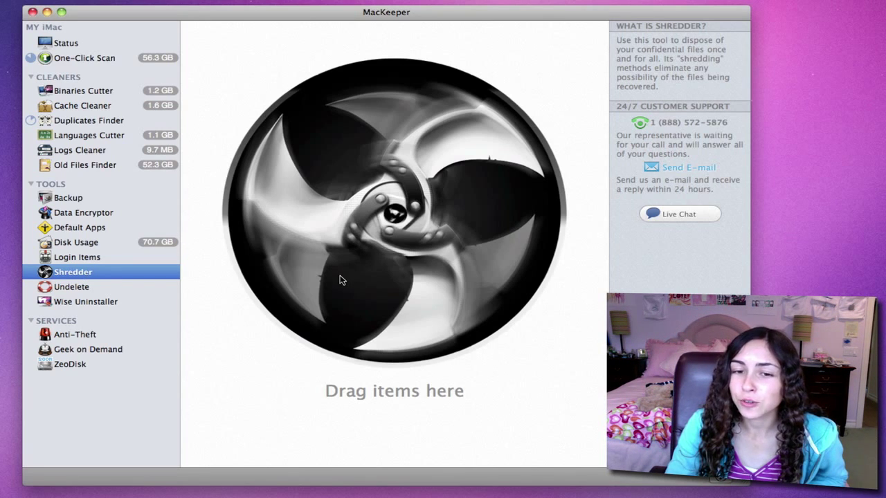
click(87, 287)
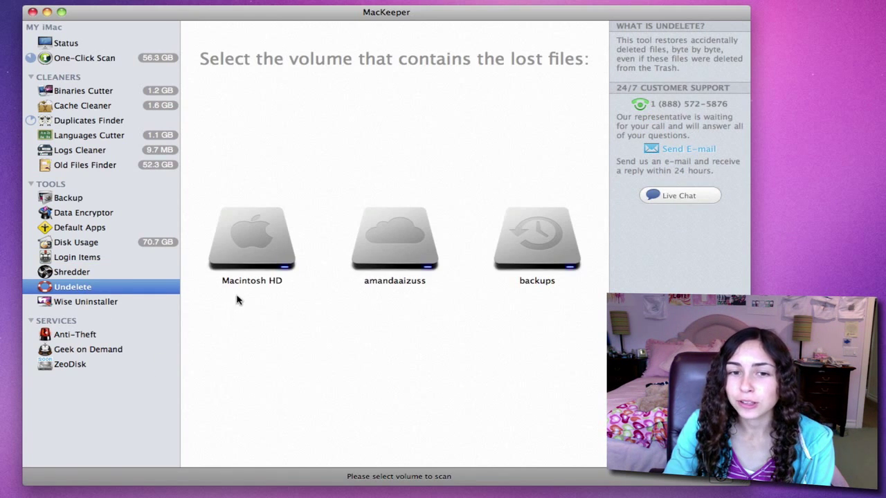
mouse_move(238, 248)
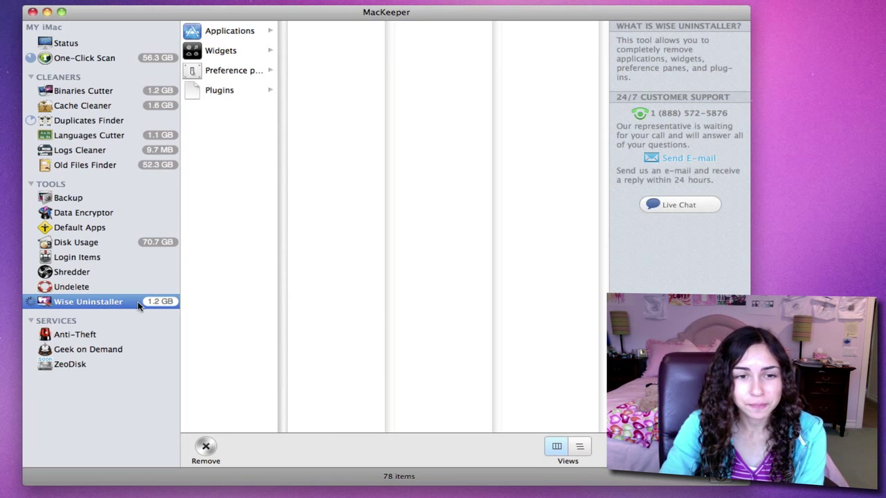
View the Anti-Theft and Geek on Demand services, and open the option for buying more demands.
click(74, 336)
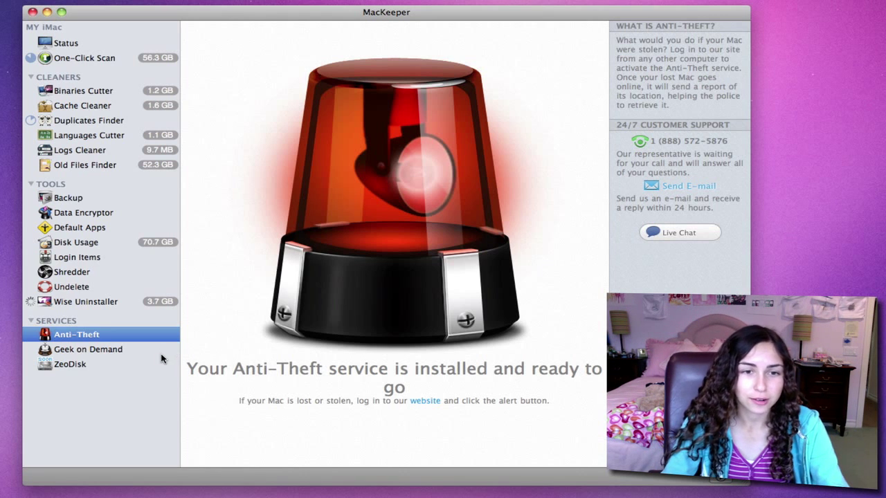
click(132, 347)
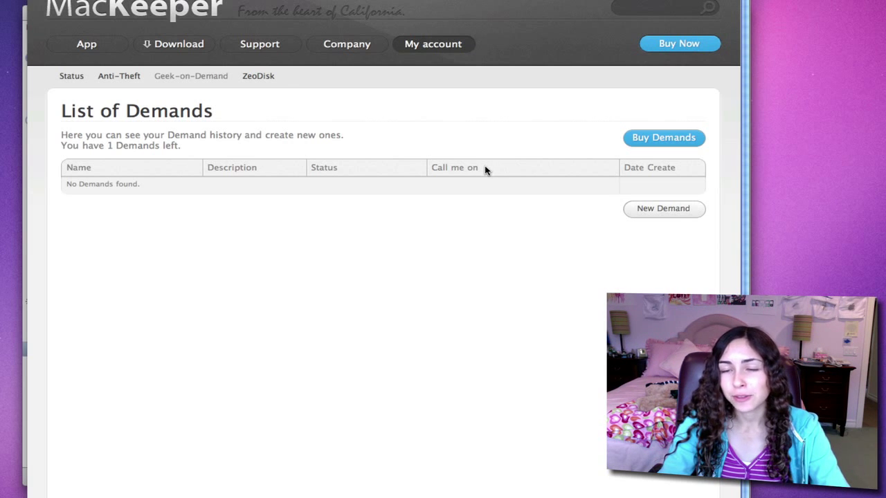
click(662, 137)
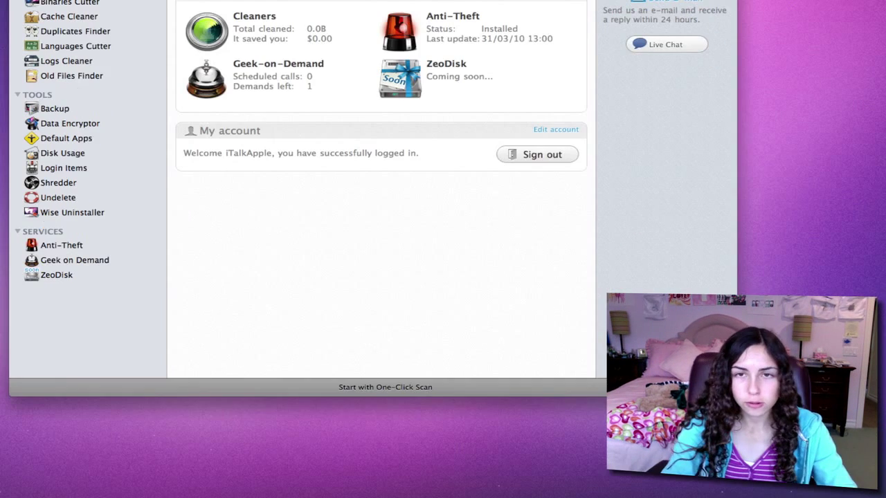
Open the MacKeeper preferences and review the General, One-Click, Binaries and Duplicates settings.
key(super+comma)
drag(74, 210, 254, 110)
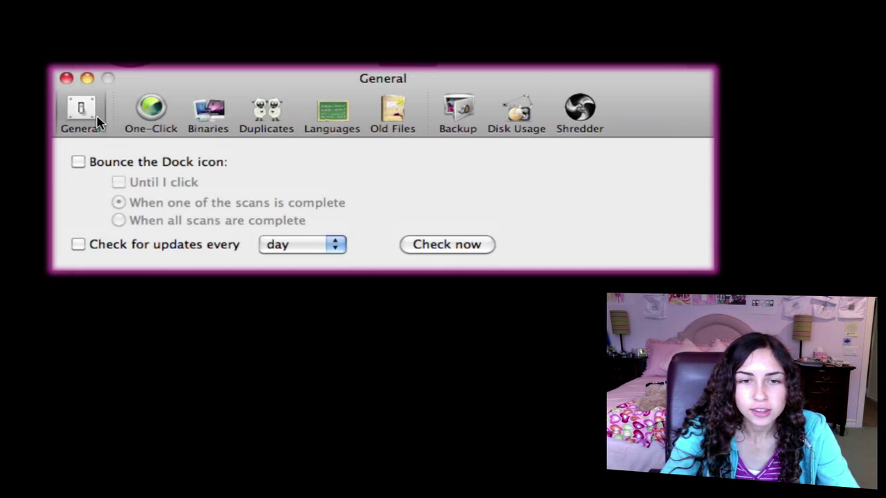
click(155, 116)
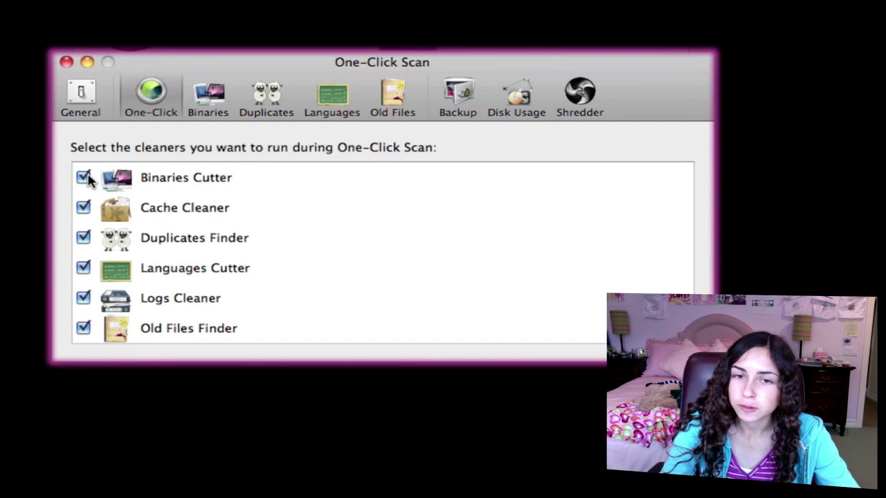
click(204, 103)
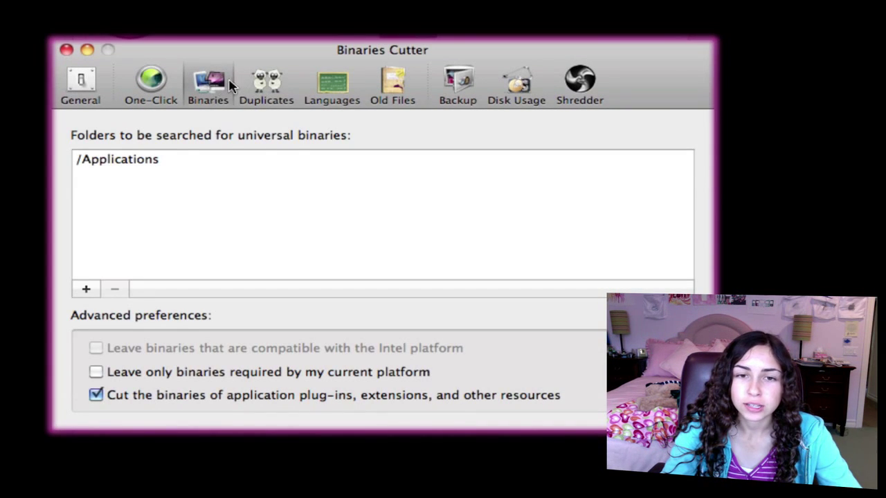
click(267, 83)
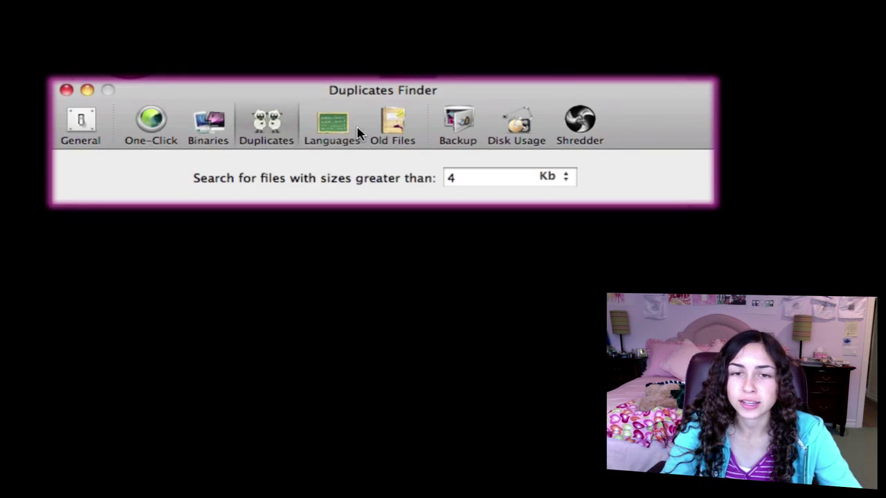
Examine the list of languages to retain in the Languages Cutter preferences, including English.
click(356, 132)
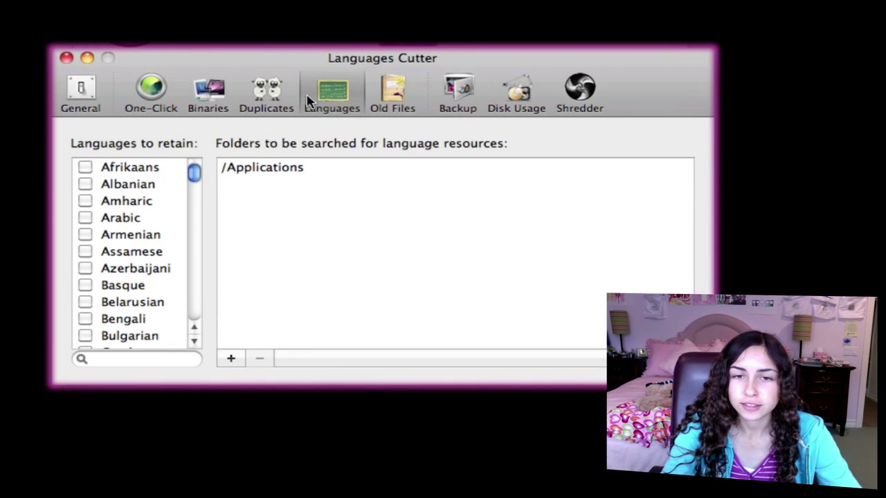
scroll(114, 244, down, 1)
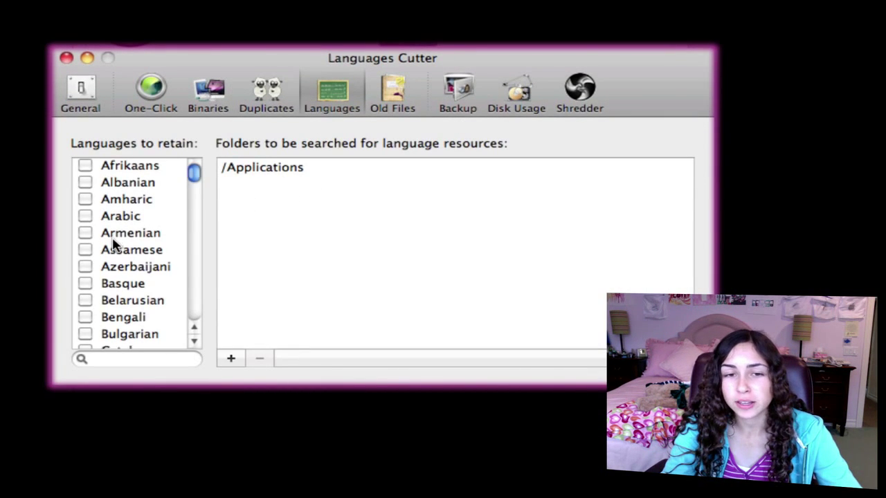
scroll(115, 244, down, 15)
scroll(114, 249, down, 5)
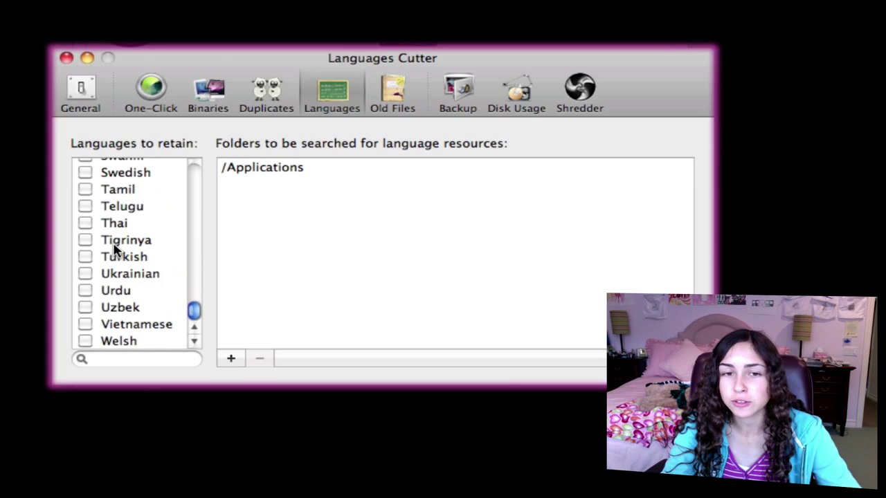
scroll(114, 249, up, 20)
scroll(118, 252, up, 1)
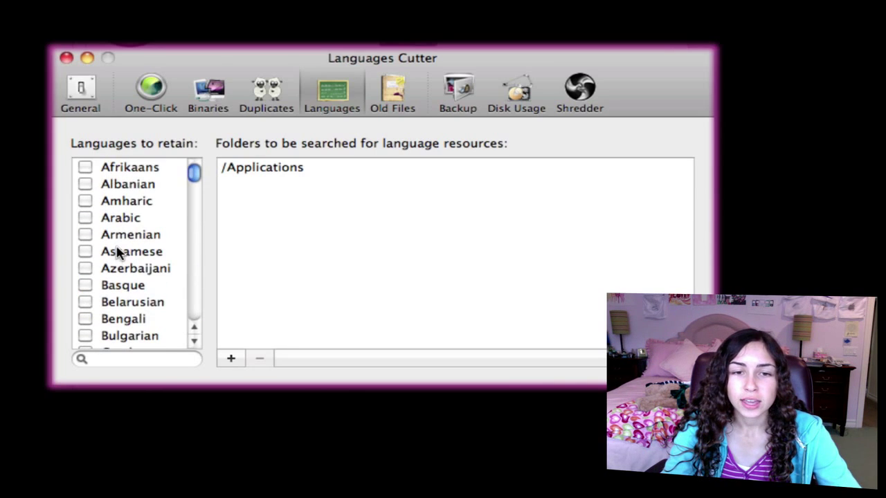
scroll(118, 252, down, 5)
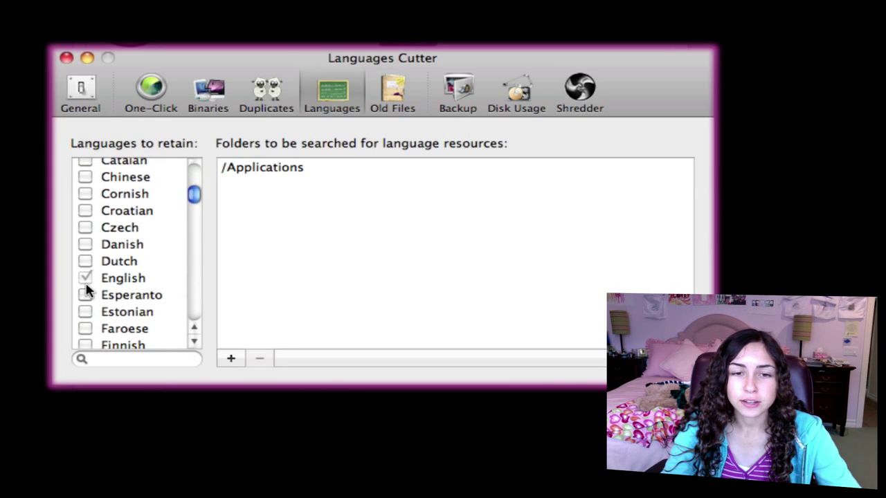
scroll(88, 291, down, 1)
Review the Old Files Finder age and size criteria, and the Backup, Disk Usage and Shredder preferences.
click(392, 97)
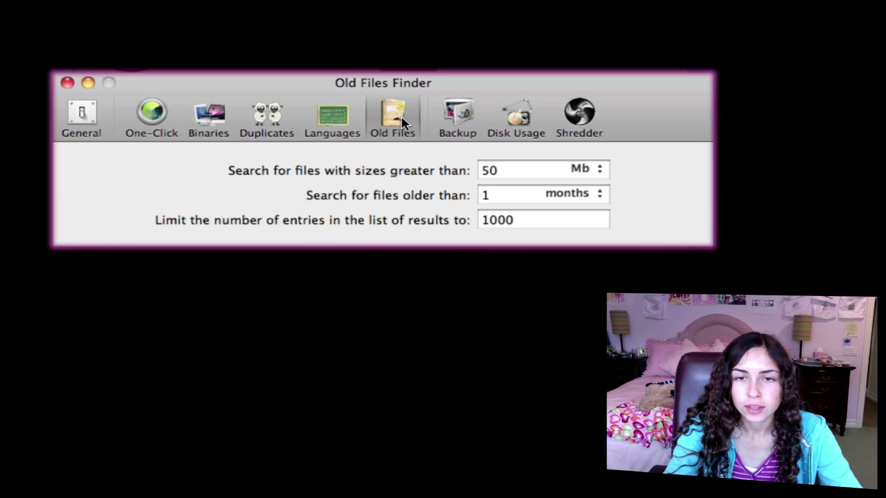
click(559, 199)
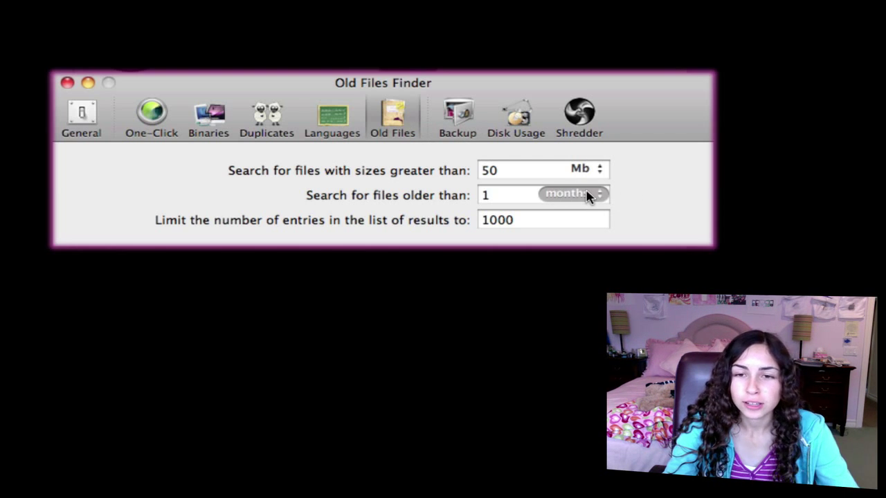
click(466, 117)
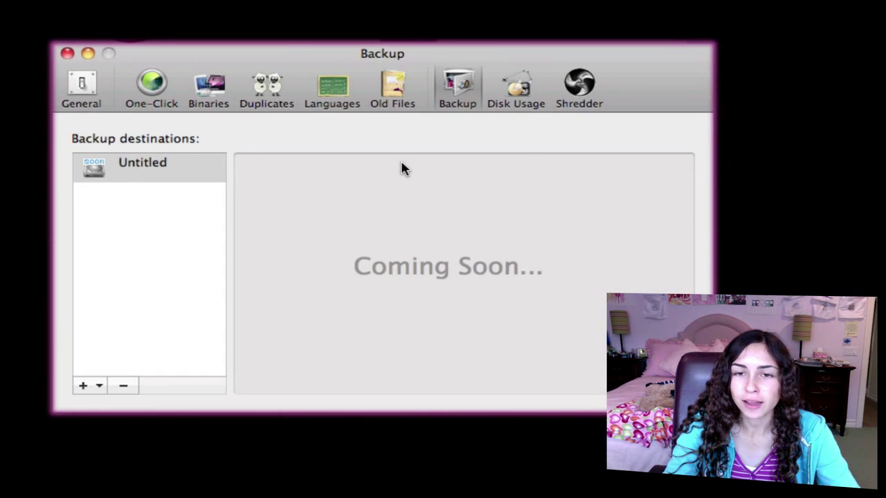
click(515, 107)
click(584, 129)
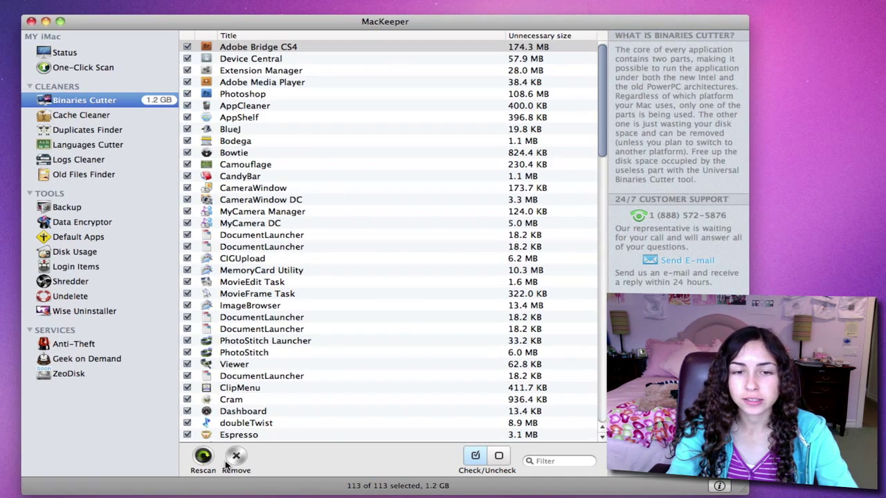
Remove the unnecessary binaries of all checked applications in Binaries Cutter and return to the Status overview.
scroll(219, 196, down, 5)
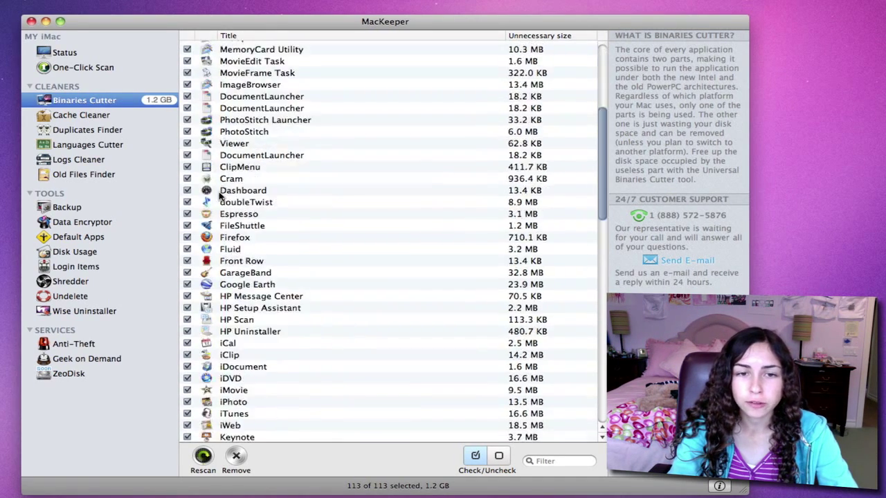
scroll(219, 196, down, 8)
scroll(229, 231, up, 13)
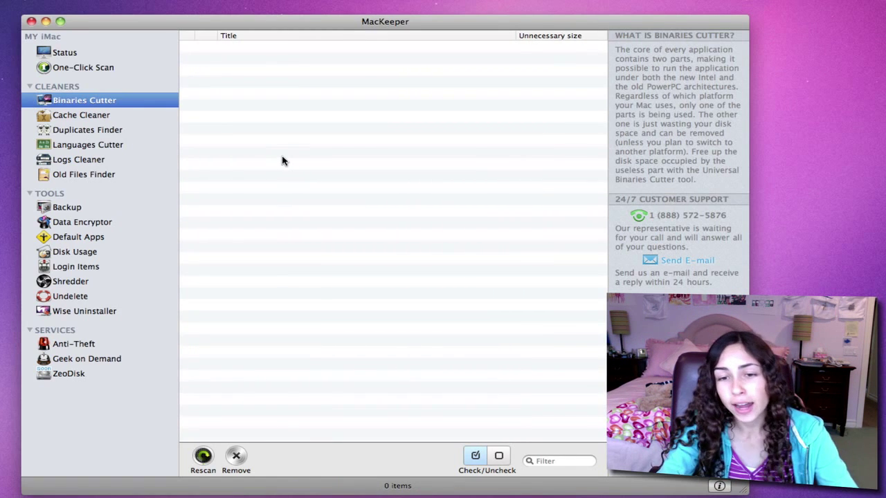
click(64, 55)
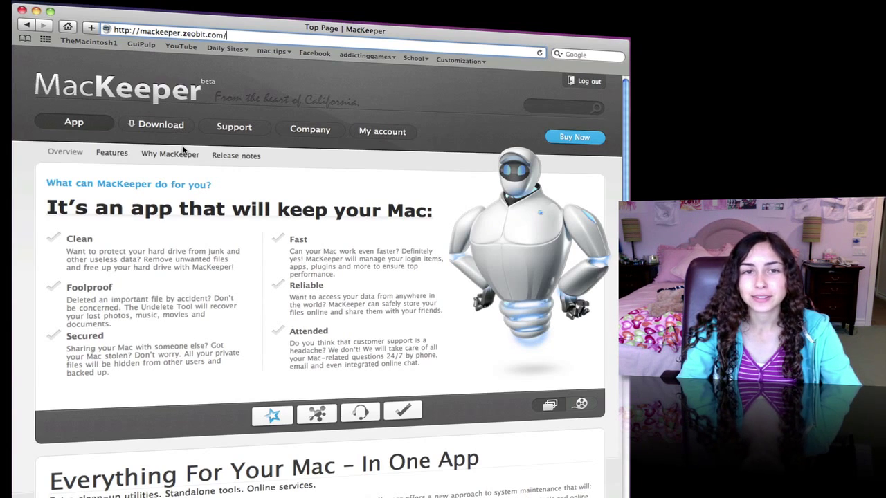
Open the Buy Now page of the MacKeeper website and examine the price comparison, discounts and license details.
click(564, 139)
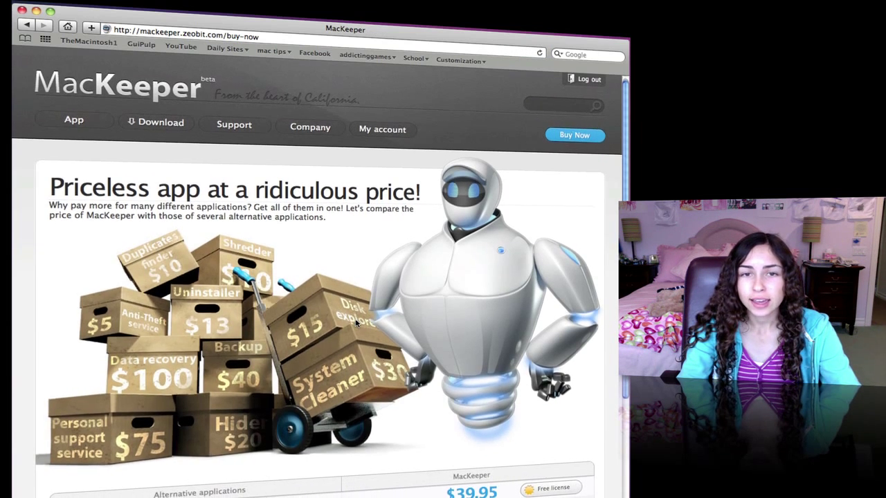
scroll(357, 319, down, 2)
scroll(355, 315, down, 3)
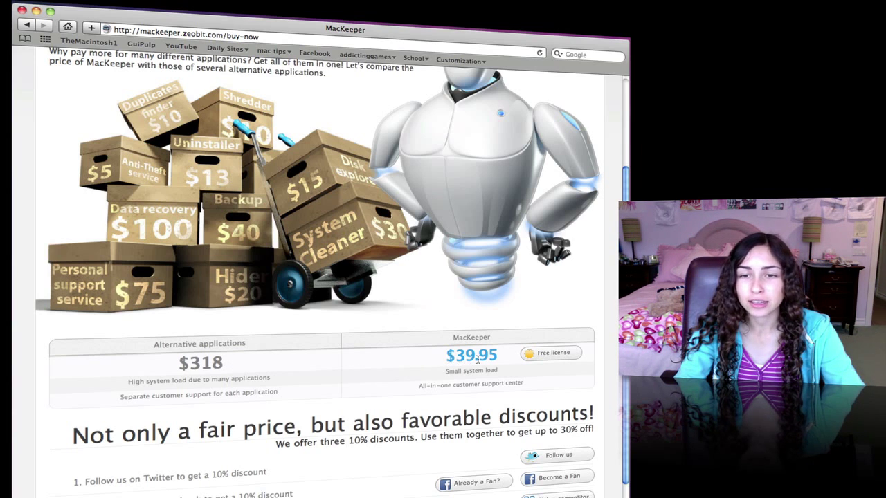
scroll(487, 360, down, 2)
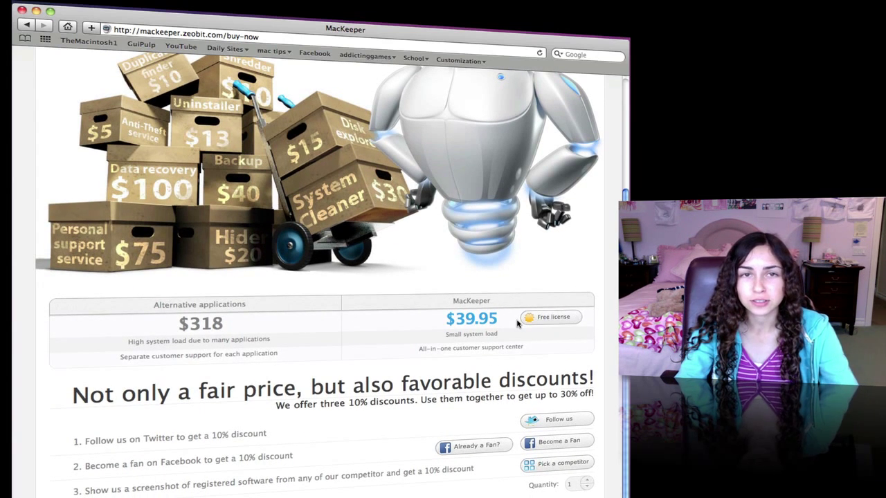
scroll(516, 327, down, 3)
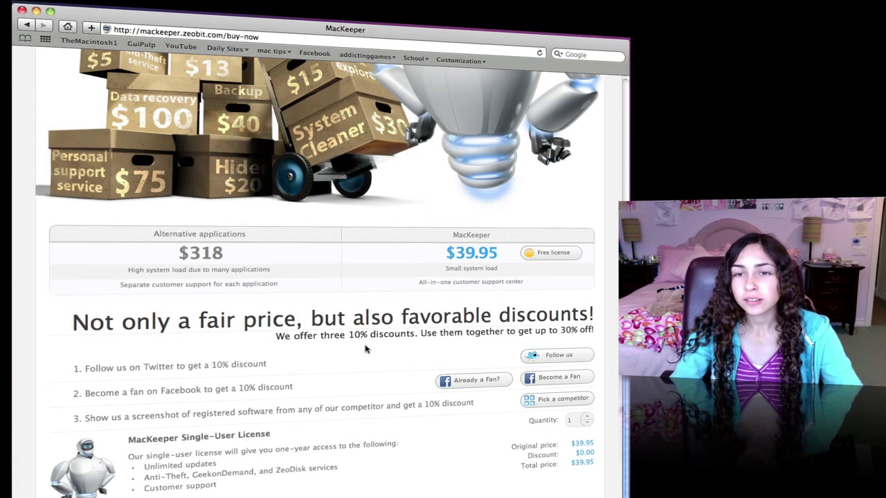
scroll(366, 349, up, 5)
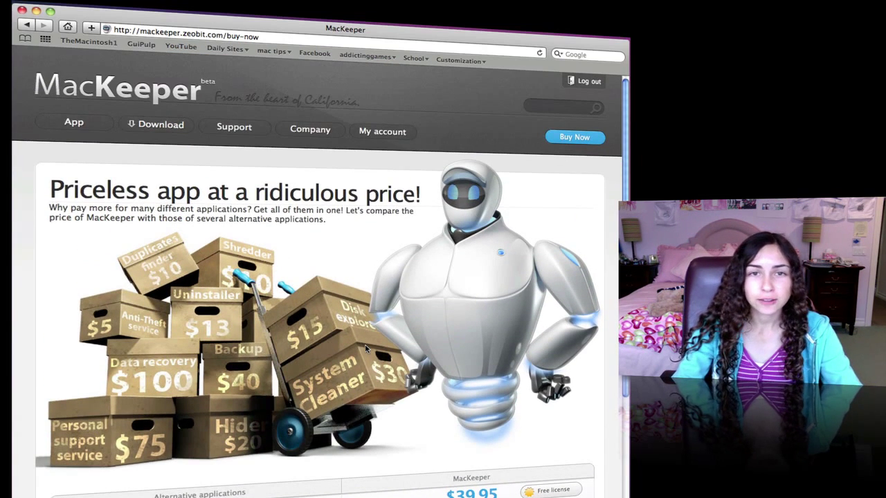